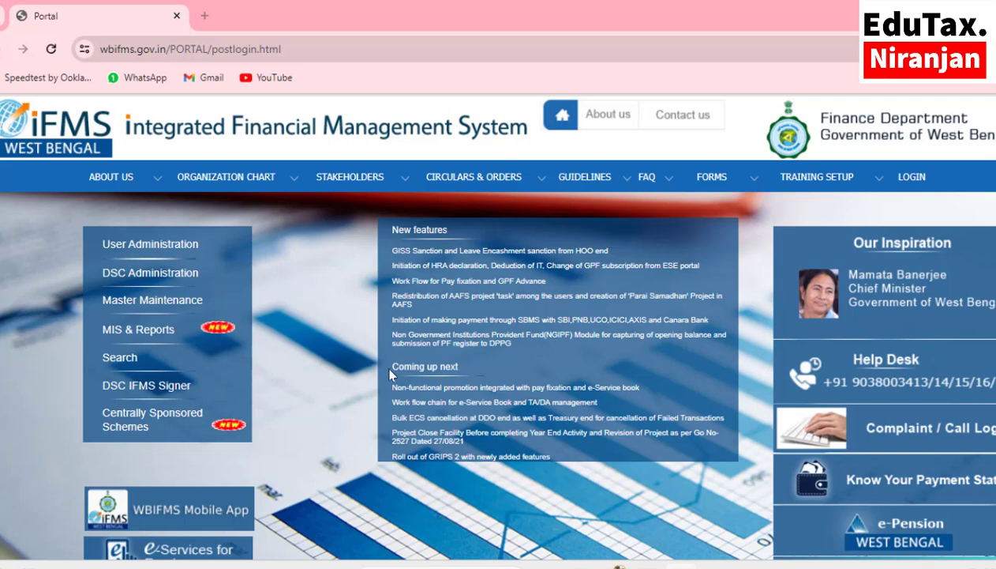
Open the e-Services for Employees sign-in page and log in with the prefilled unique ID and password
scroll(390, 375, "down", 2)
mouse_move(166, 419)
scroll(185, 478, "down", 1)
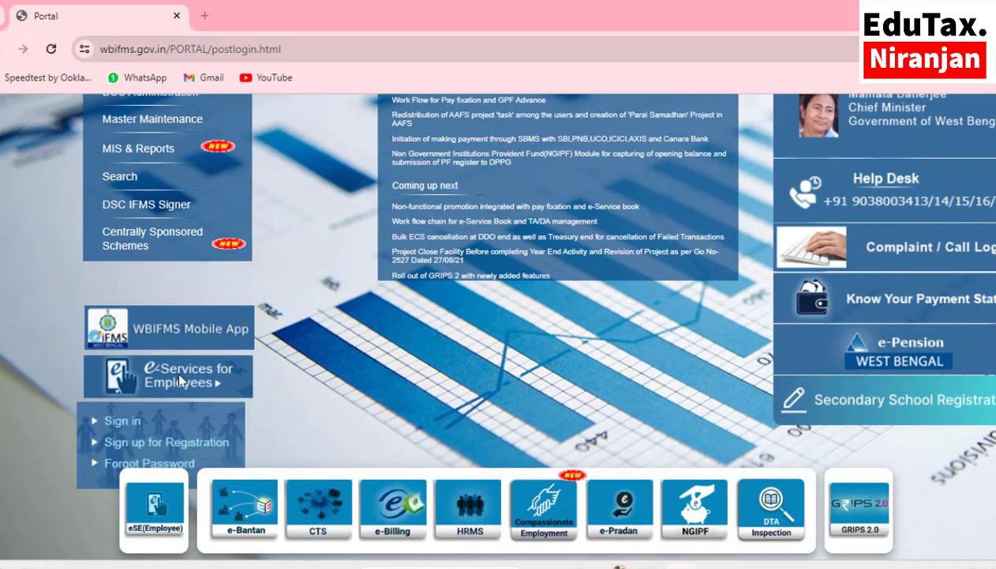
left_click(115, 422)
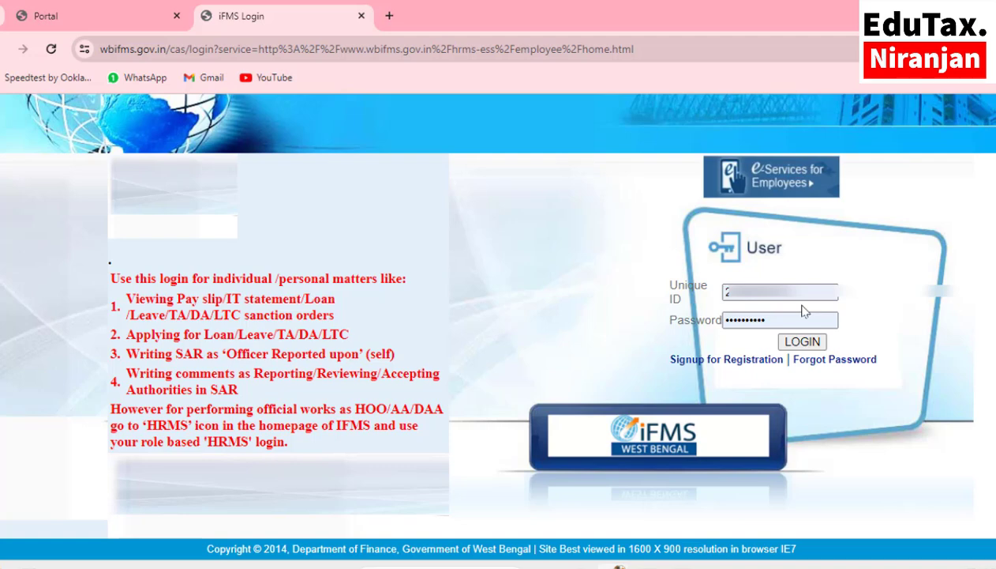
left_click(801, 343)
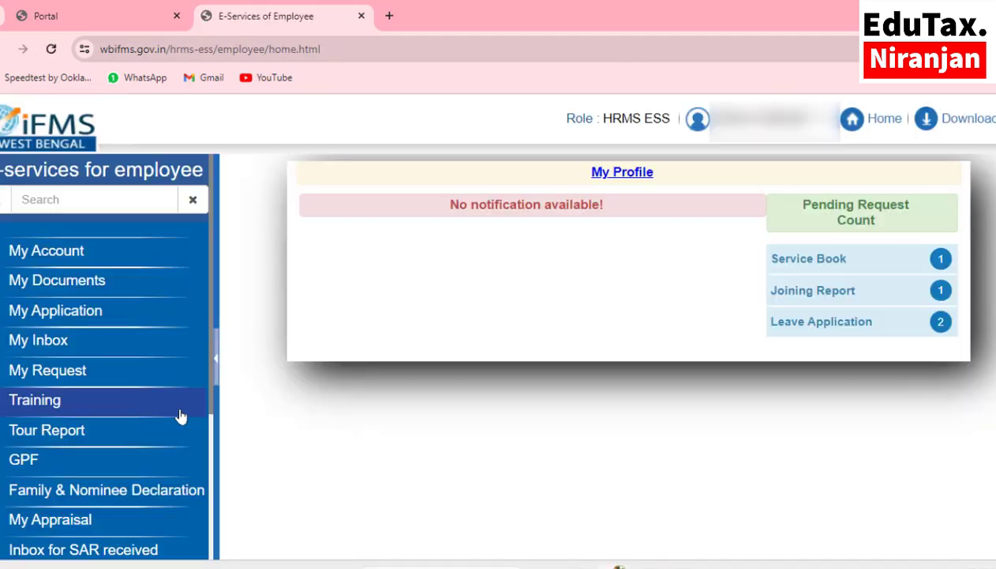
Open the Employee HRA Declaration form from the employee's own applications
left_click(82, 320)
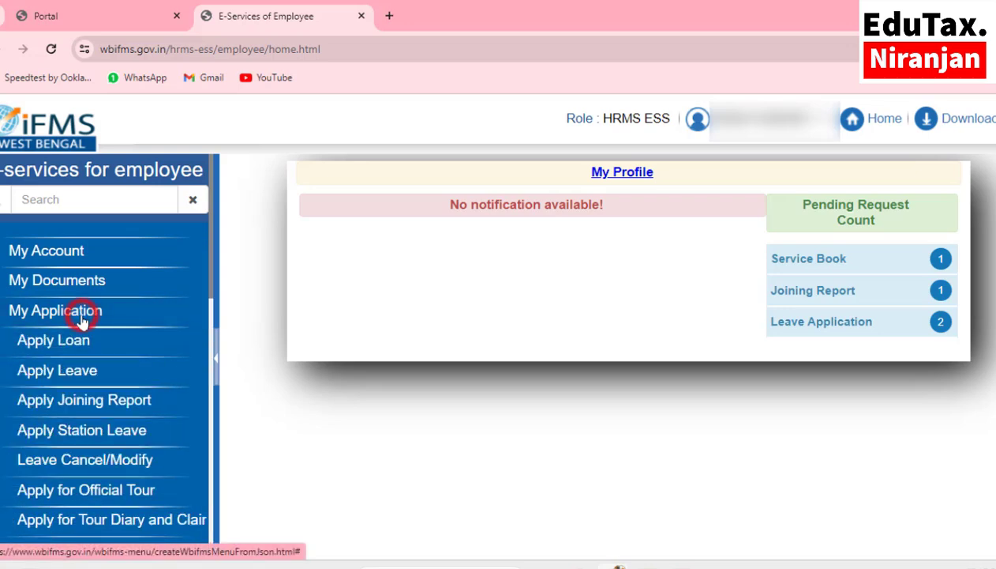
scroll(82, 320, "down", 1)
scroll(83, 320, "down", 1)
scroll(82, 320, "down", 3)
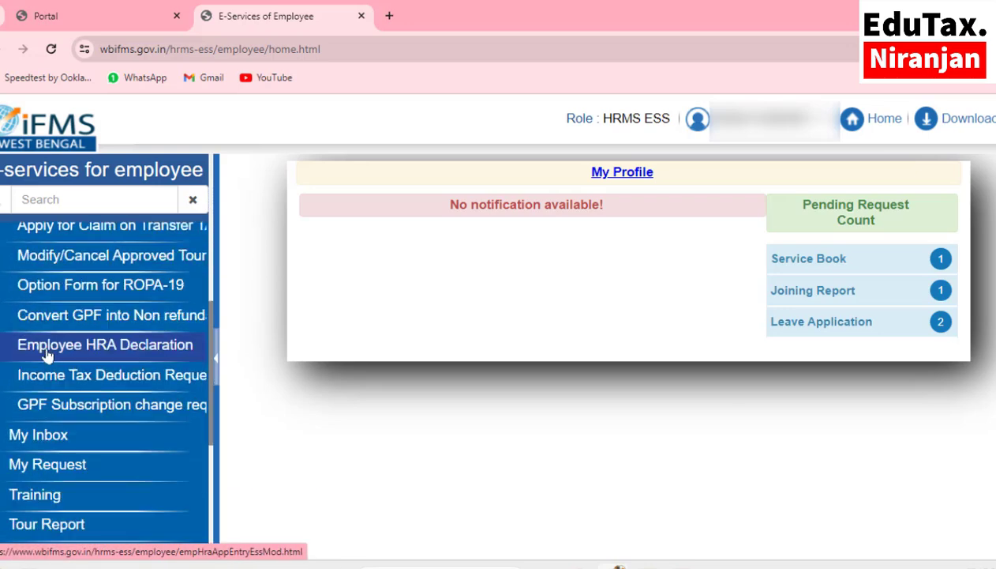
left_click(114, 353)
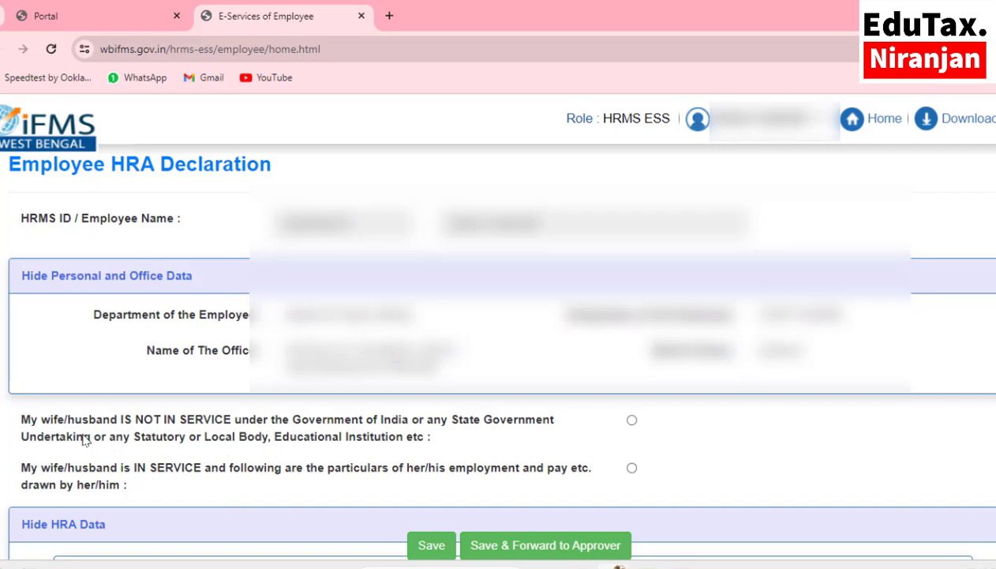
Declare that the wife/husband is IN SERVICE, with particulars of employment and pay to follow
left_click(631, 421)
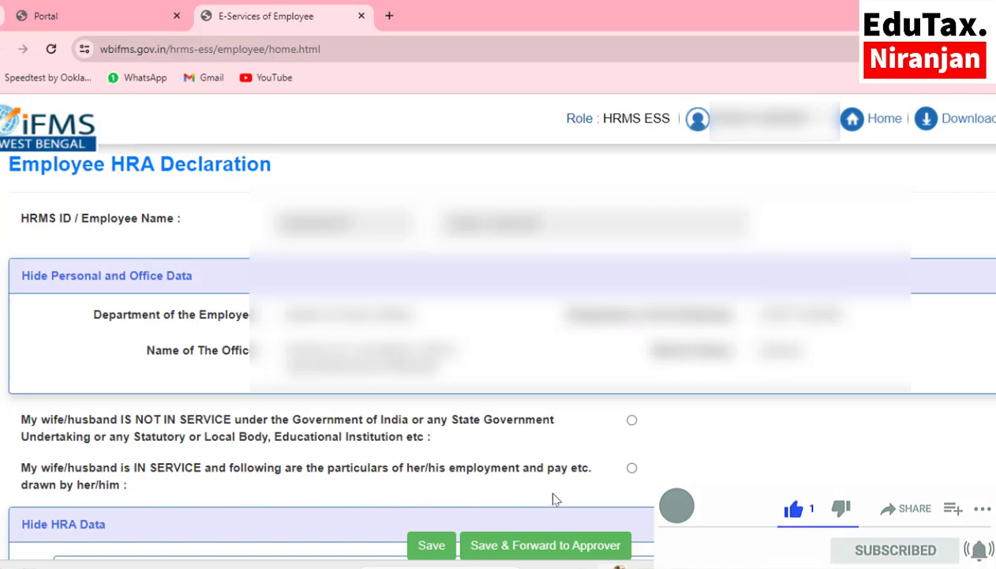
left_click(632, 468)
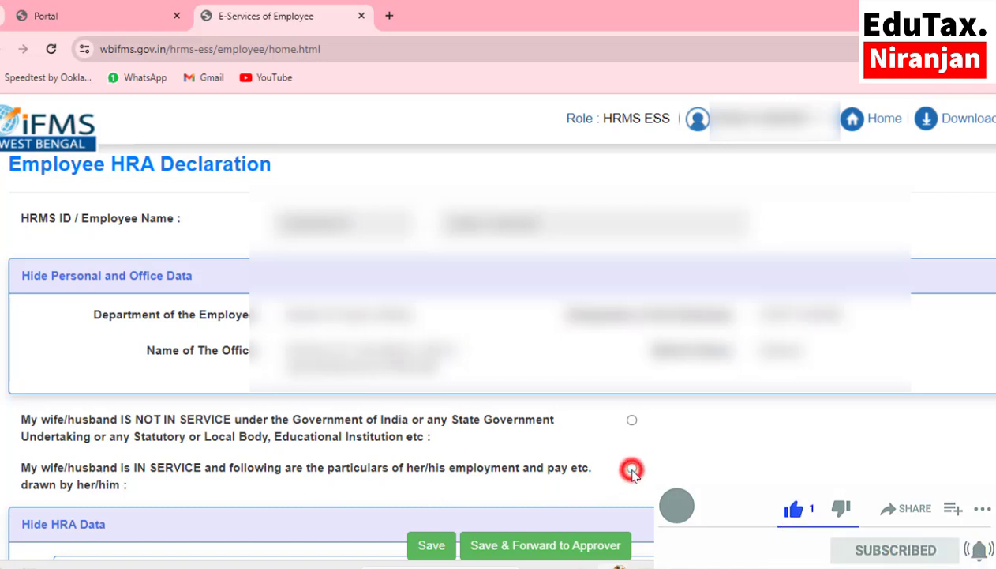
scroll(633, 471, "down", 2)
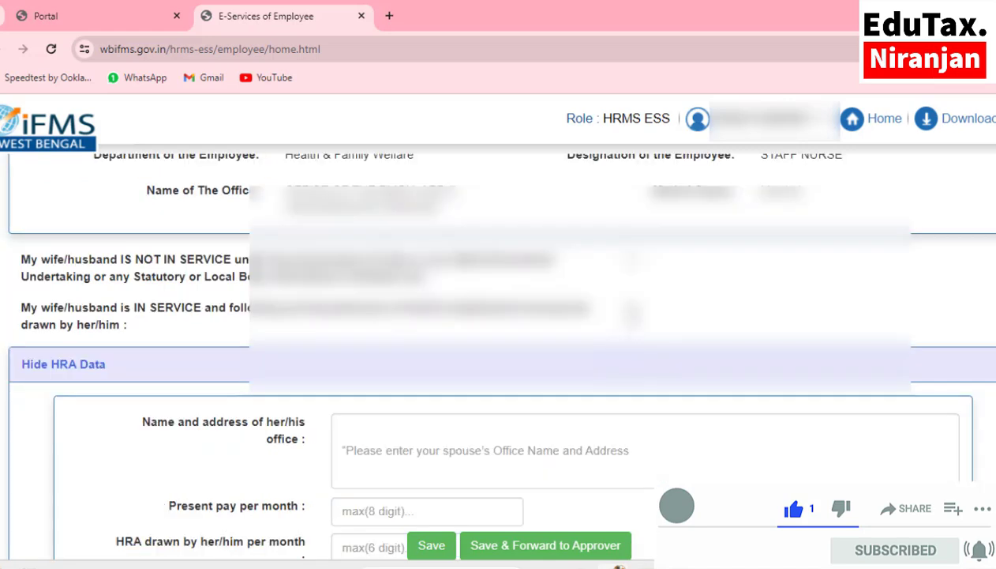
left_click(632, 307)
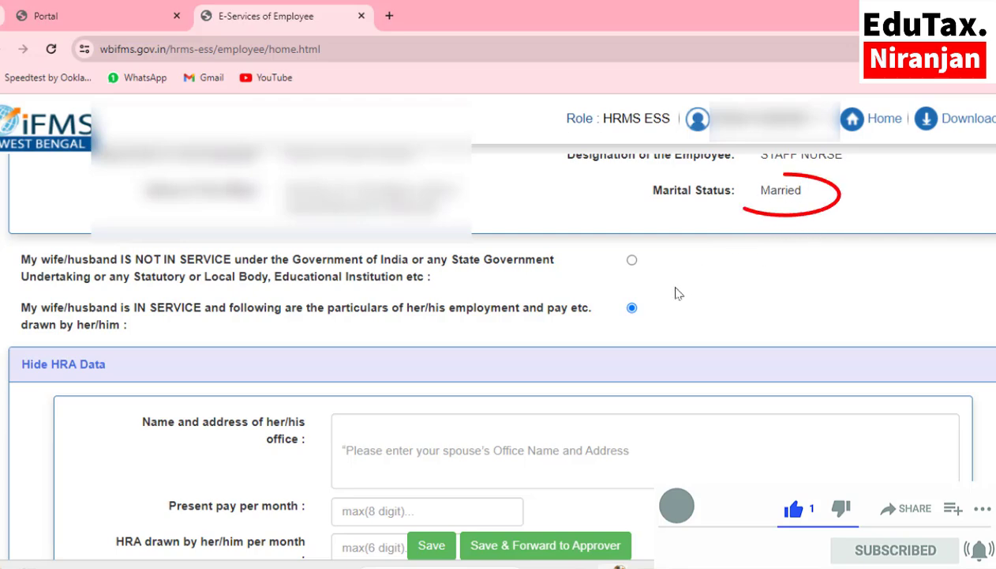
Enter the name and address of the spouse's office in the HRA data
scroll(585, 363, "down", 3)
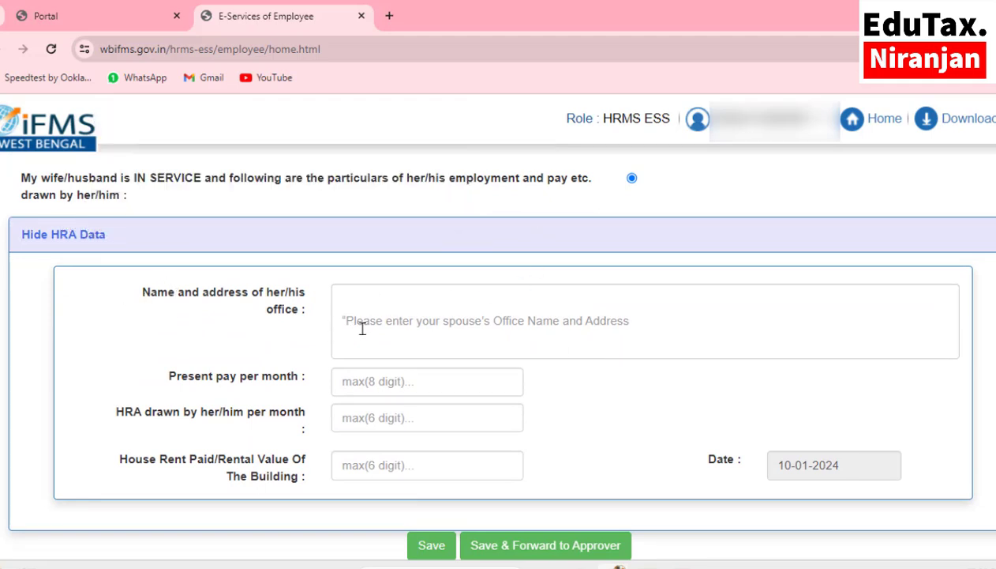
left_click(390, 326)
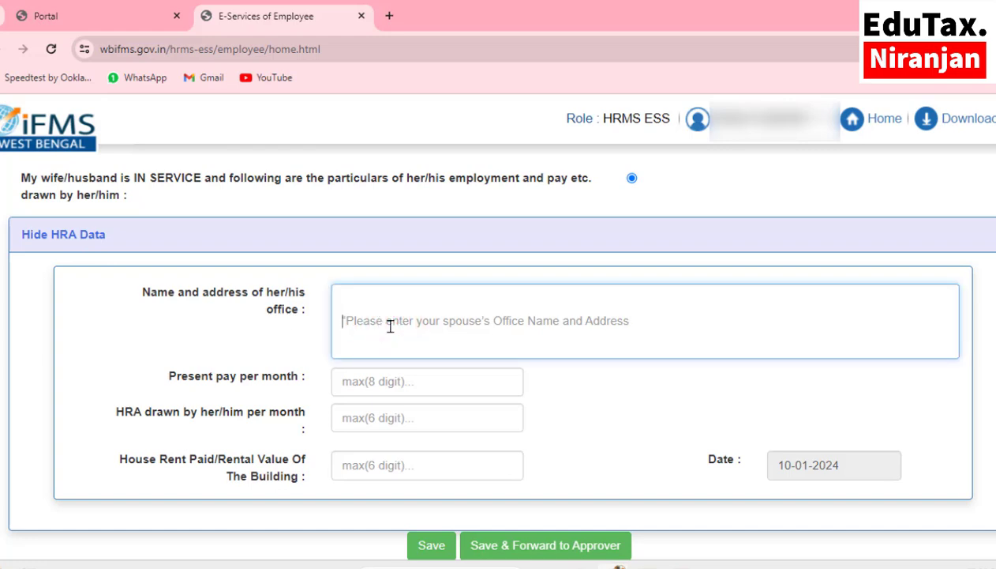
type("R")
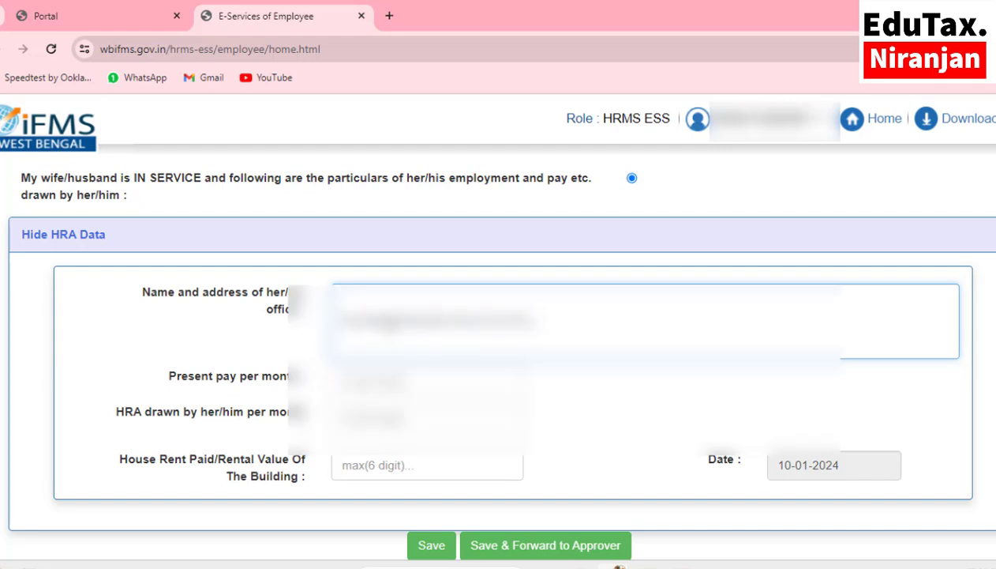
type("OOL, DIST")
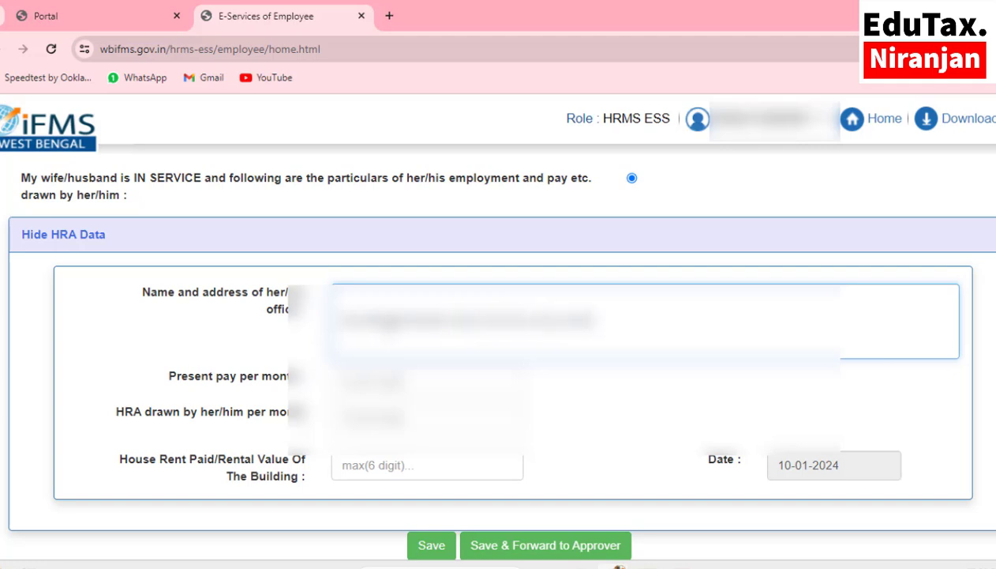
type("NADIA")
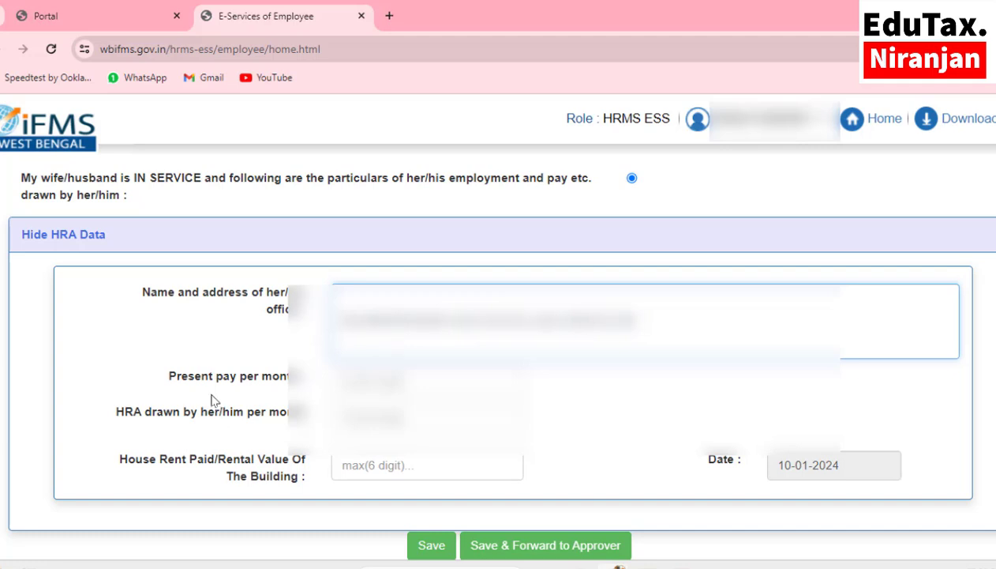
Enter the spouse's present pay per month as 54000 and HRA drawn per month as 6480
left_click(373, 382)
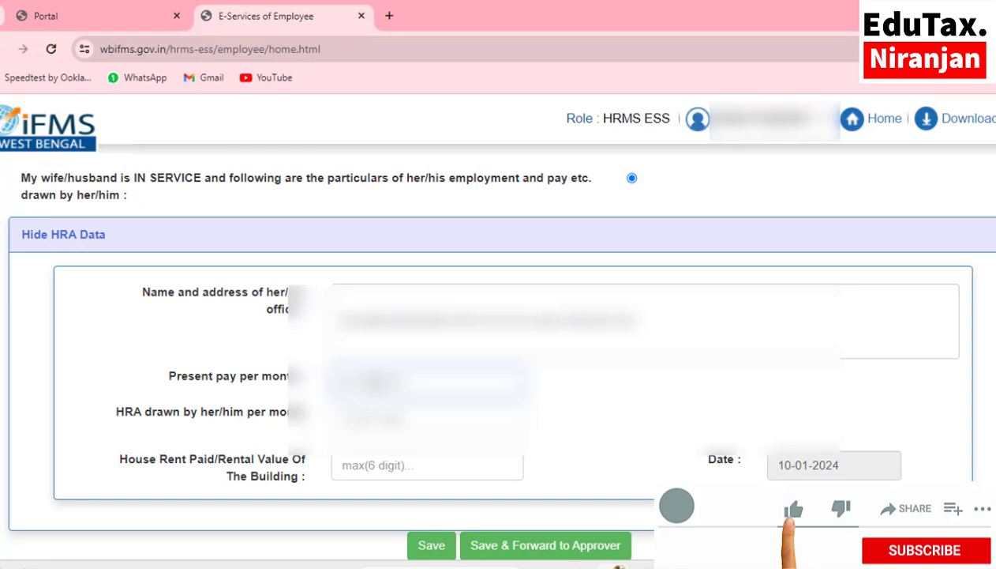
left_click(372, 382)
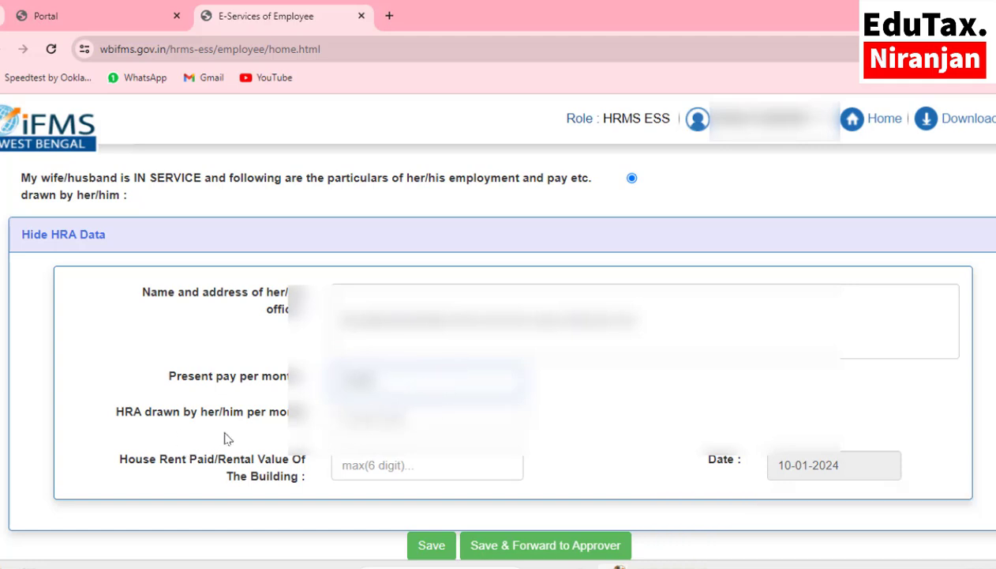
left_click(371, 409)
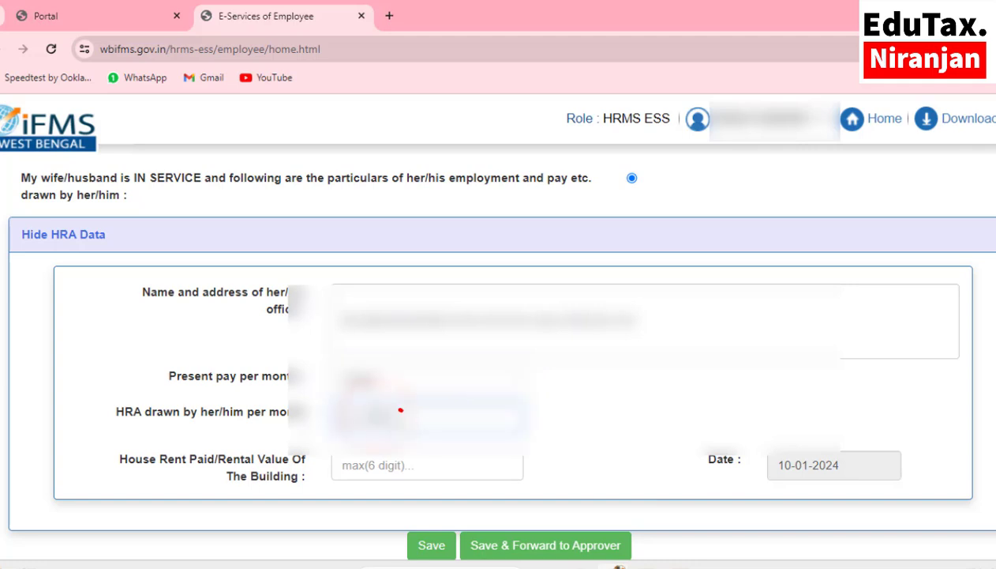
type("5000")
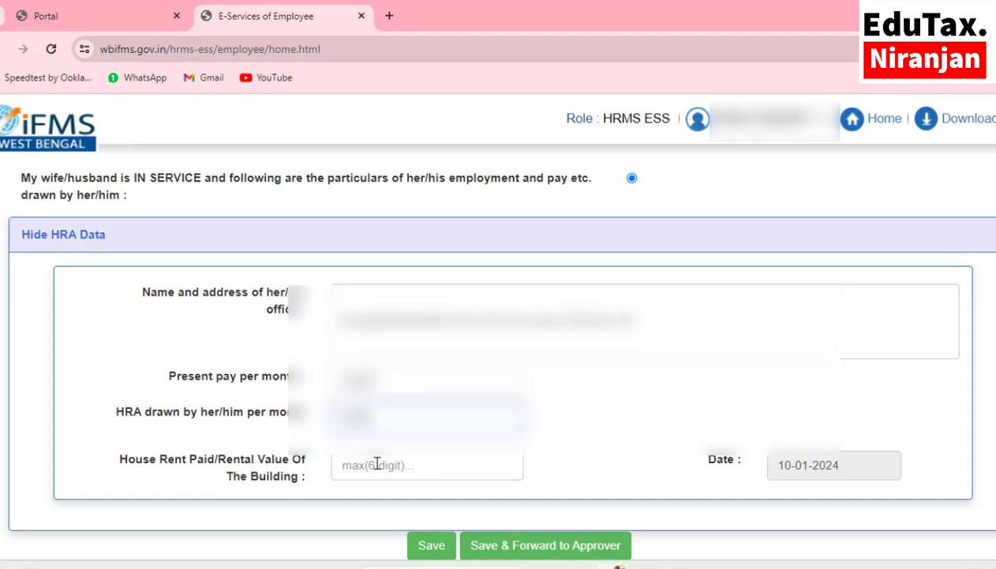
Enter 0 as the house rent paid, and save and forward the HRA declaration to the approver
left_click(377, 466)
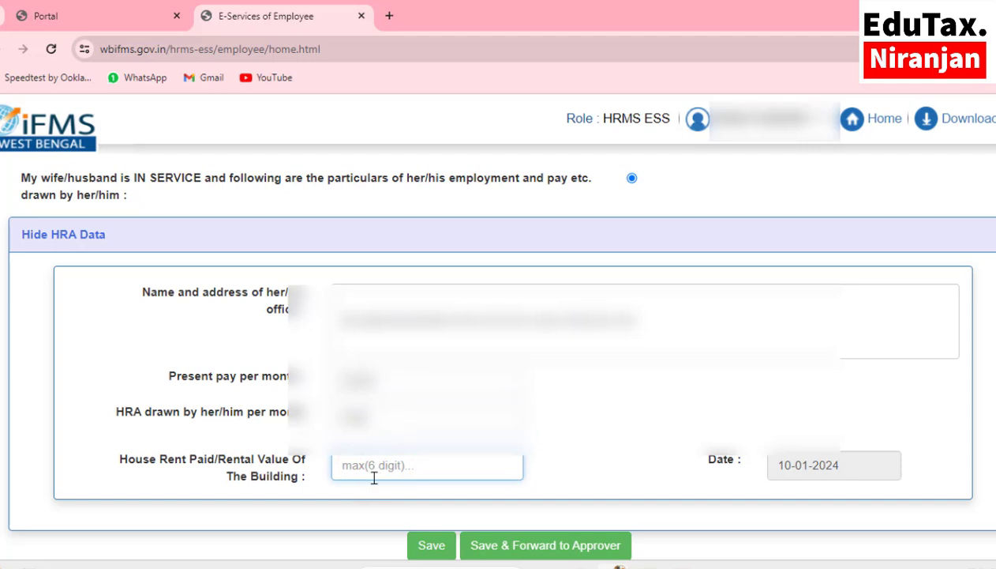
type("0")
left_click(506, 545)
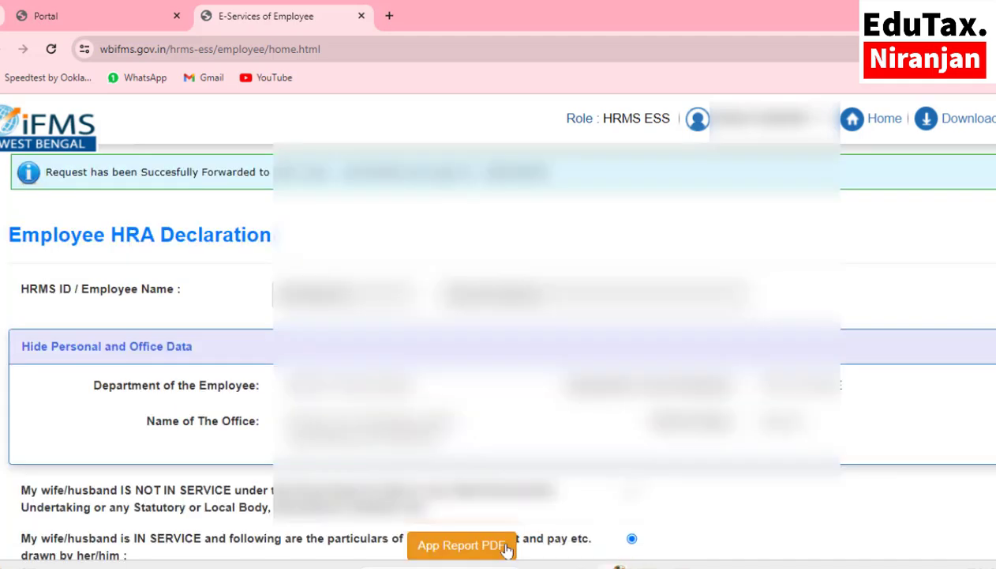
Review the forwarded HRA declaration and open its application report as a PDF
scroll(506, 474, "down", 2)
scroll(505, 355, "down", 3)
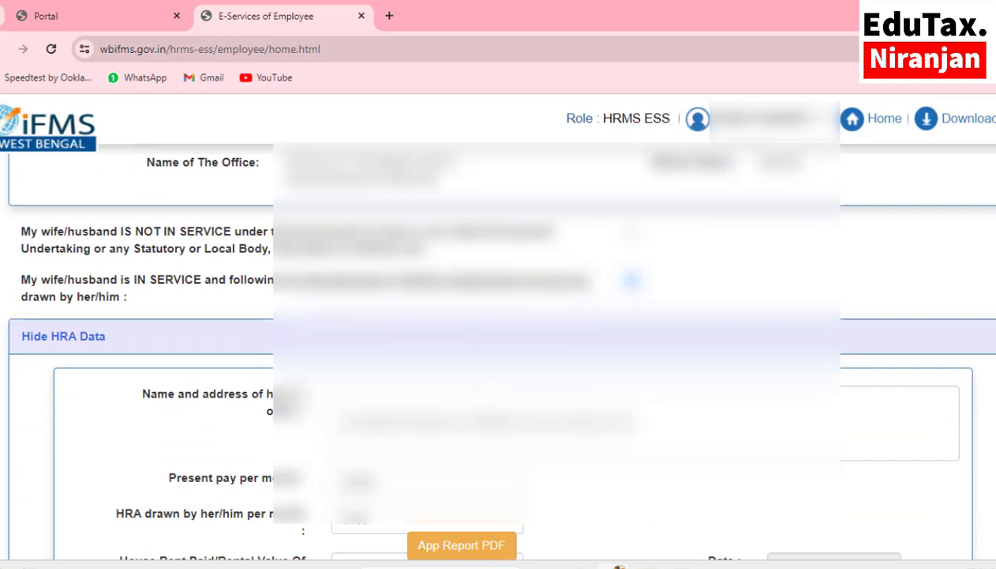
scroll(506, 356, "up", 2)
scroll(120, 221, "up", 3)
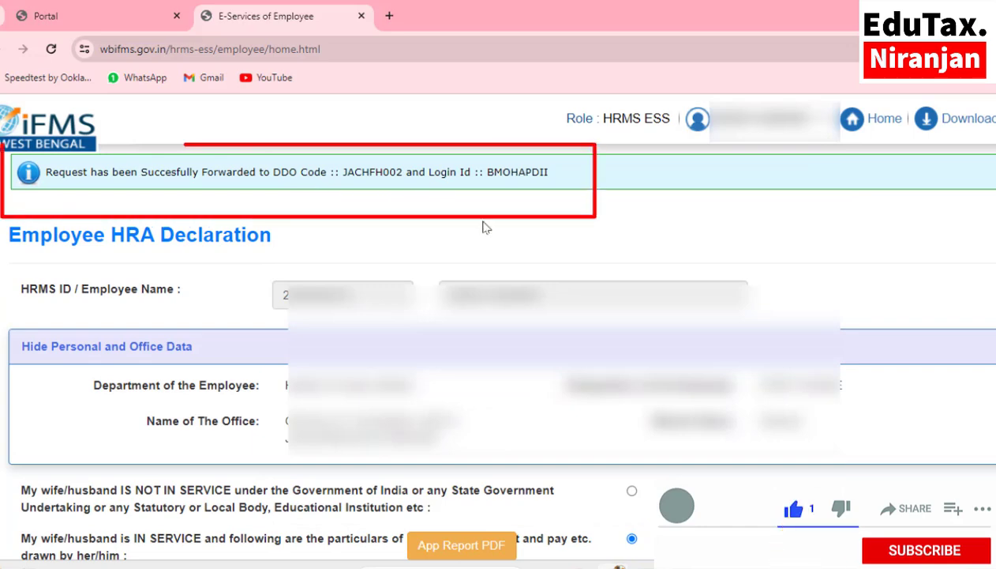
scroll(469, 239, "down", 3)
scroll(469, 316, "down", 3)
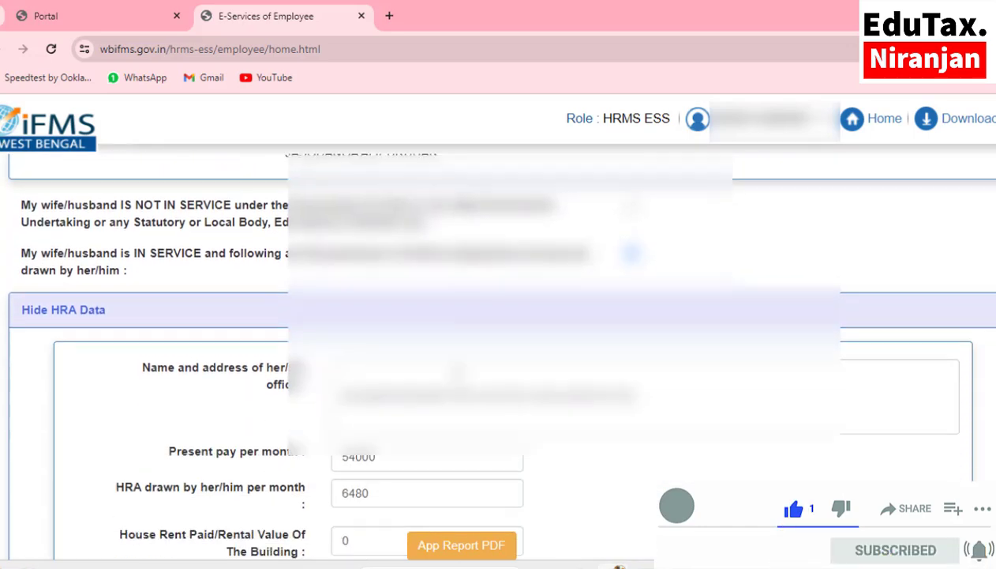
left_click(463, 547)
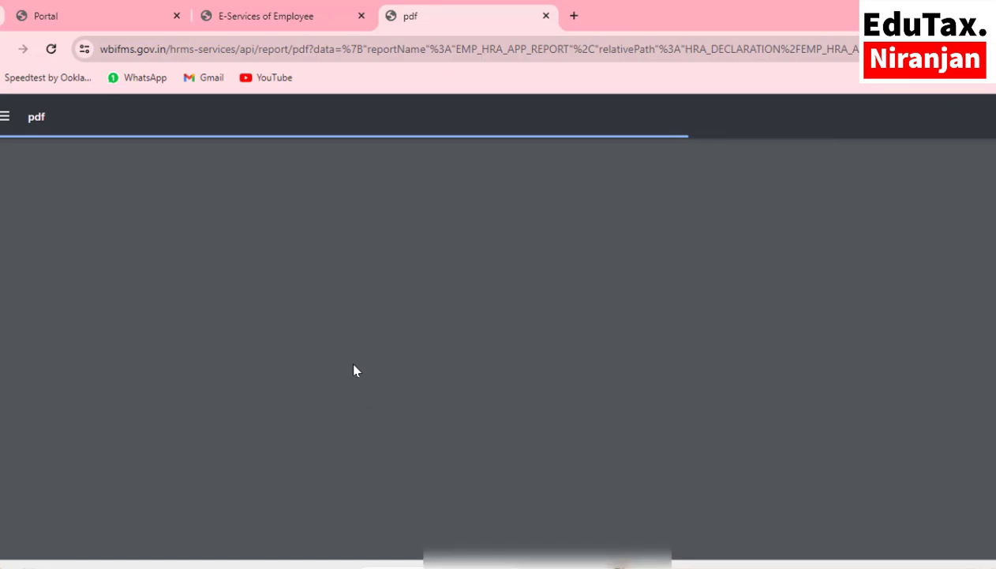
Examine the HRA declaration report PDF, enlarging it to 175%
scroll(354, 364, "down", 6)
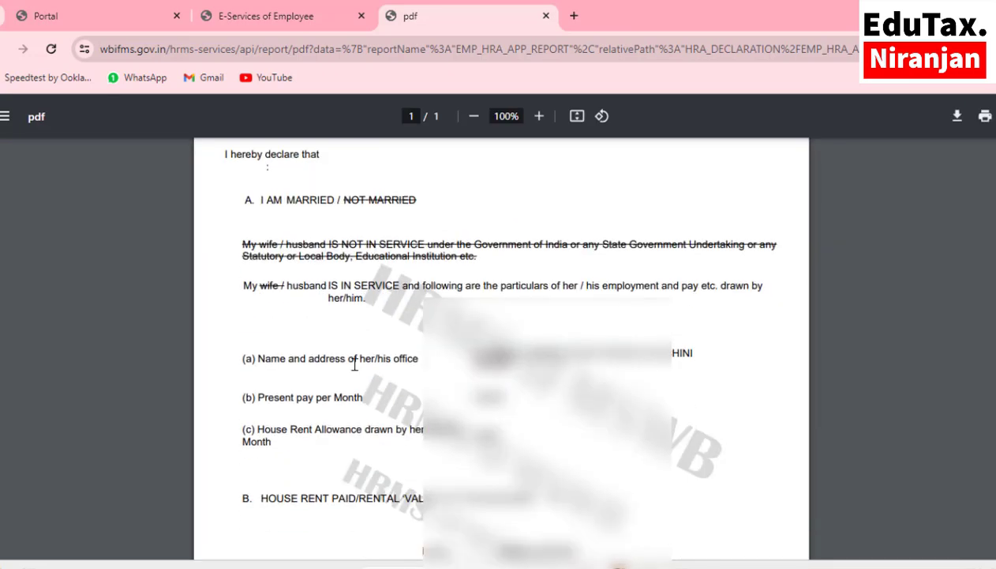
scroll(354, 365, "up", 6)
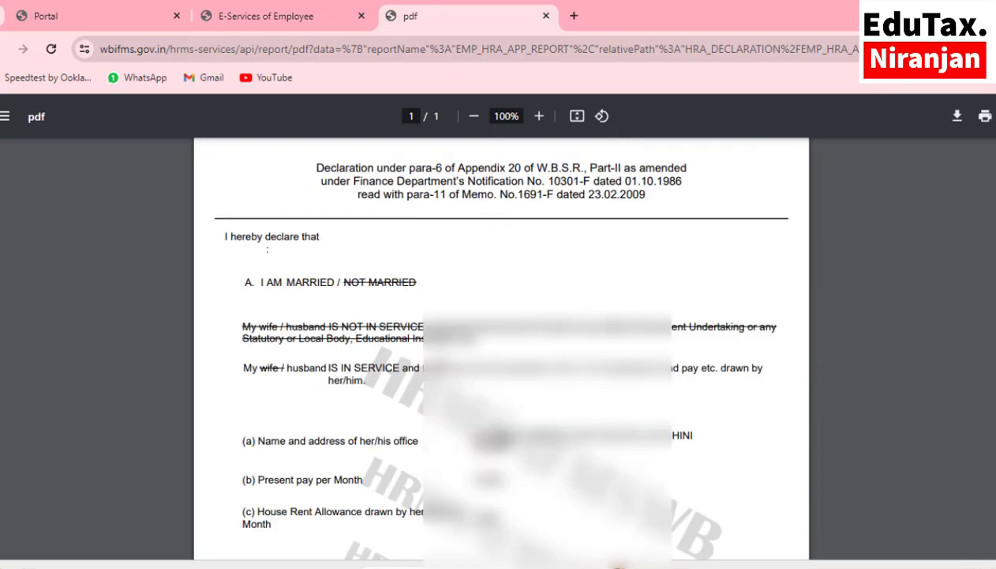
key("ctrl+plus")
key("ctrl+plus")
key("ctrl+plus")
key("ctrl+plus")
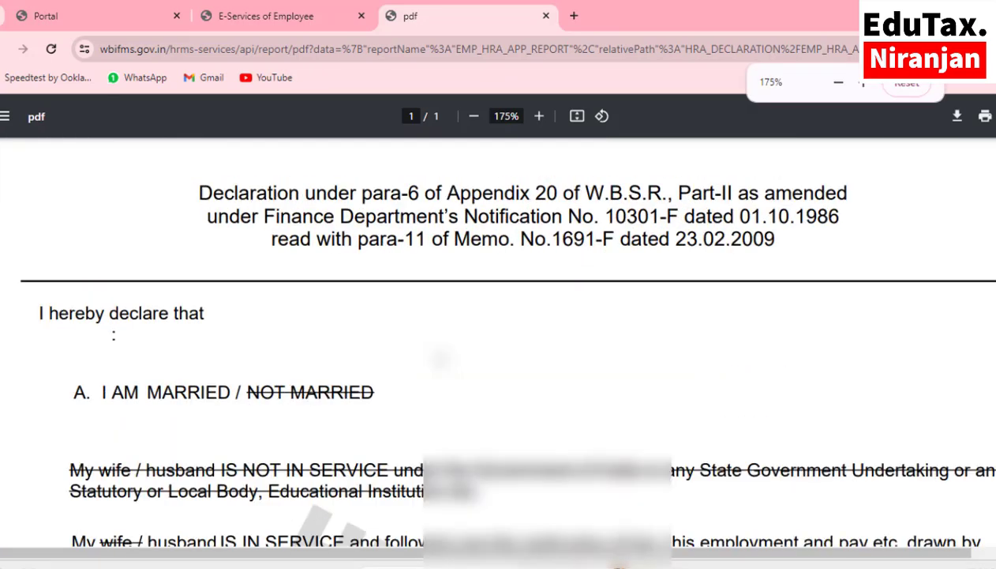